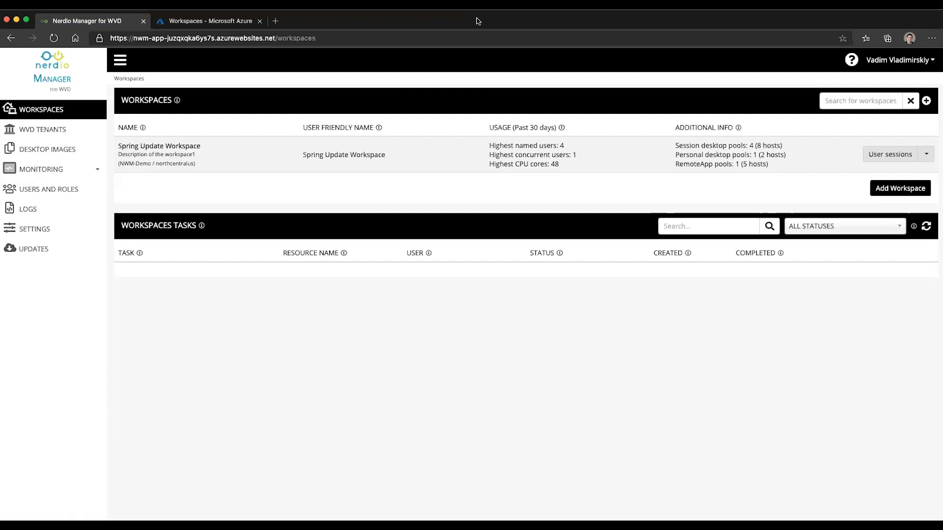
# Step: Open the auto-scale settings of the Field Apps host pool in the Spring Update Workspace
pyautogui.click(185, 150)
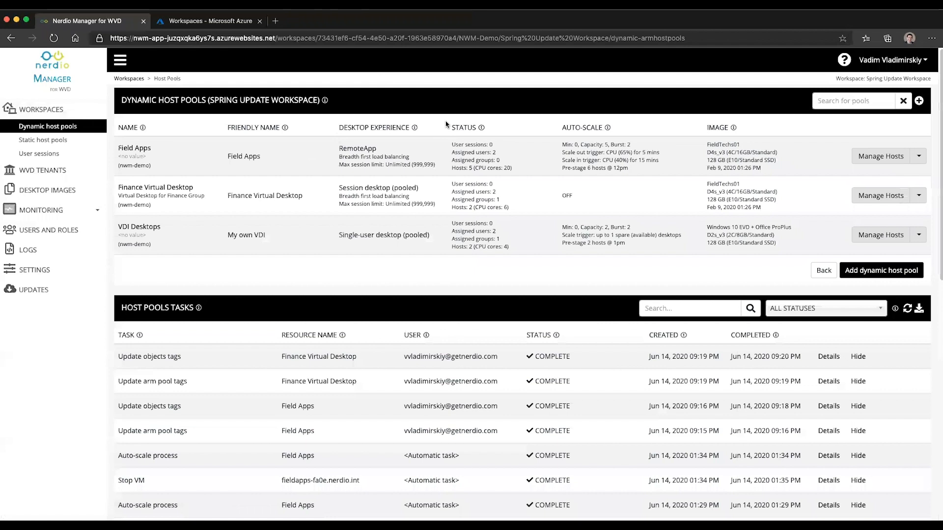
pyautogui.click(919, 157)
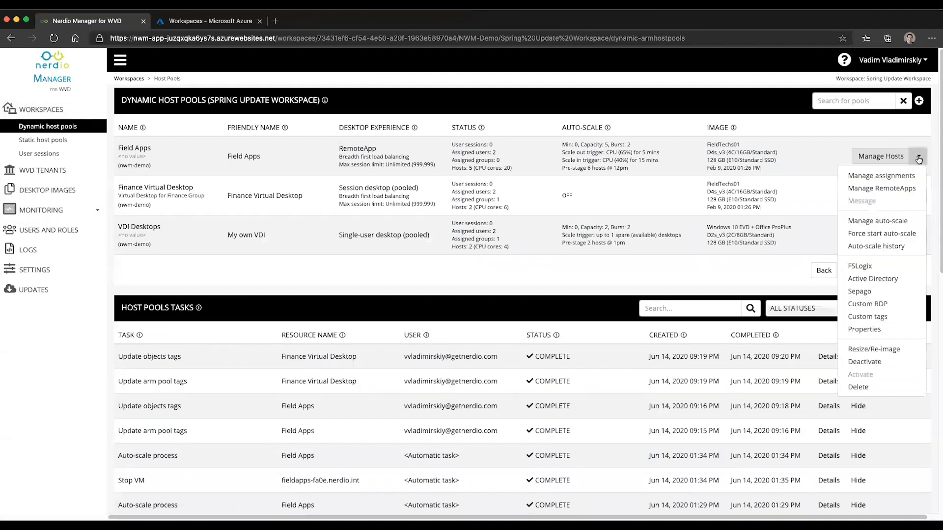
pyautogui.click(891, 222)
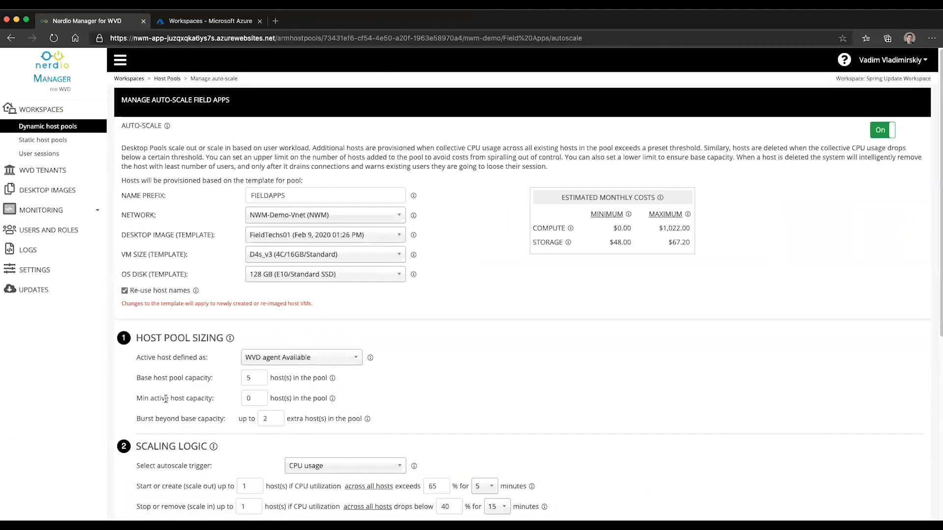
# Step: Set the Field Apps minimum active host capacity to 1, then return it to 0
pyautogui.doubleClick(258, 401)
pyautogui.write('1')
pyautogui.press('BackSpace')
pyautogui.write('0')
pyautogui.moveTo(253, 398); pyautogui.dragTo(211, 398)
pyautogui.scroll(-3, 227, 385)
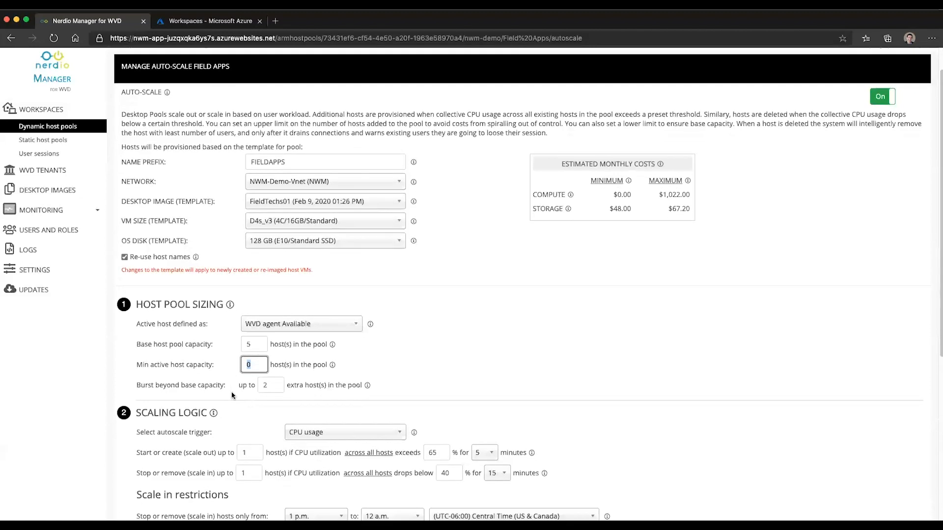
# Step: Restrict Field Apps scale-in to start from 6 p.m. and set the scale-in aggressiveness to High
pyautogui.click(302, 468)
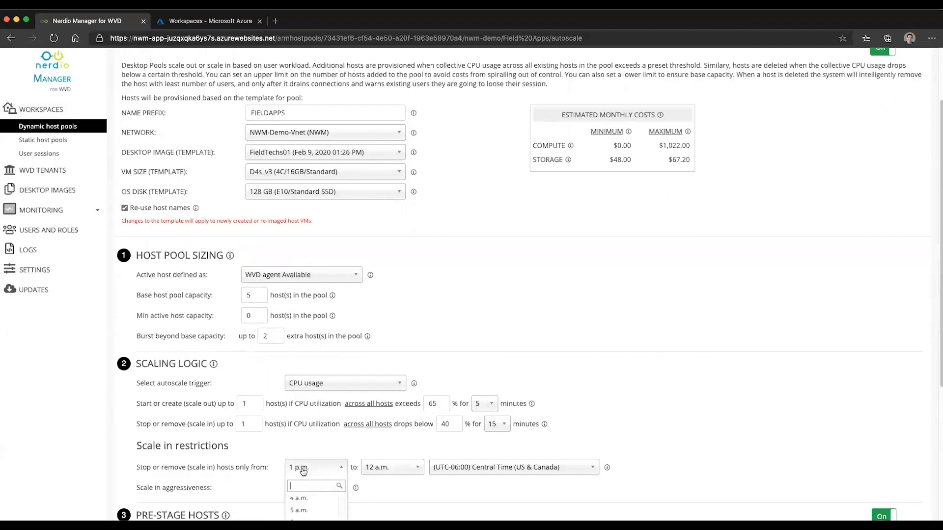
pyautogui.write('6')
pyautogui.press('Down')
pyautogui.press('Return')
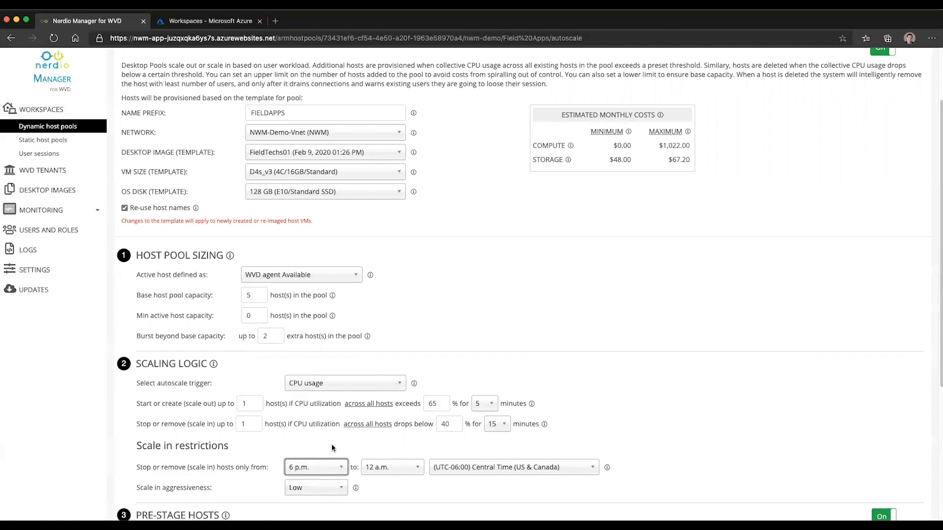
pyautogui.click(322, 488)
pyautogui.press('Down')
pyautogui.press('Return')
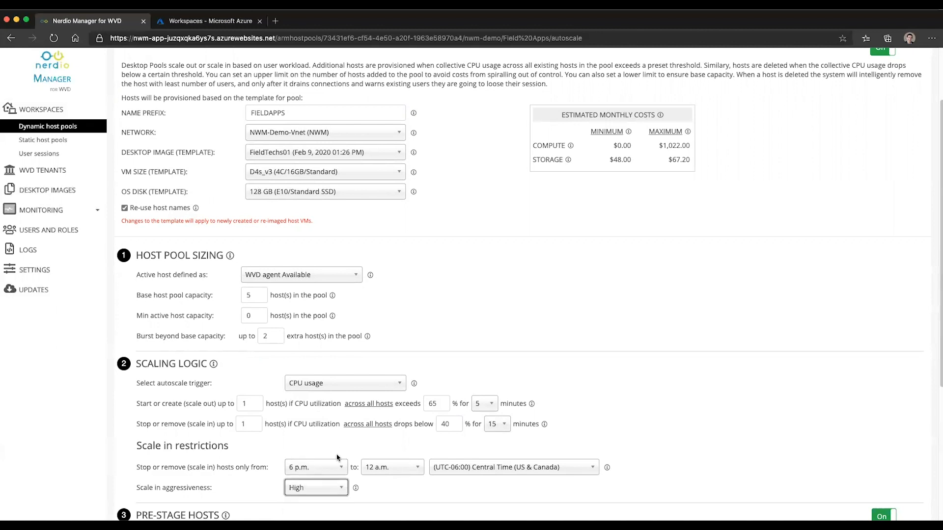
# Step: Switch pre-stage hosts off and on again for the Field Apps pool
pyautogui.click(255, 318)
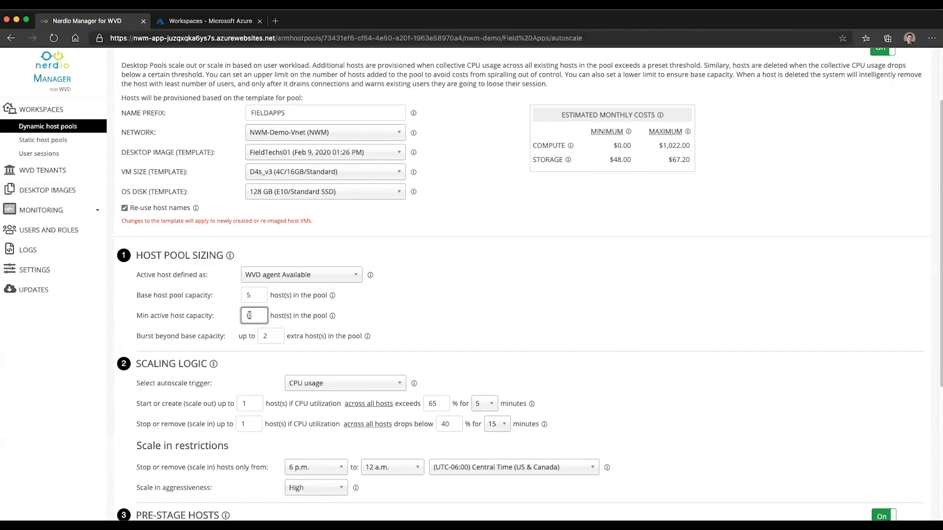
pyautogui.moveTo(253, 316); pyautogui.dragTo(235, 315)
pyautogui.scroll(-1, 473, 376)
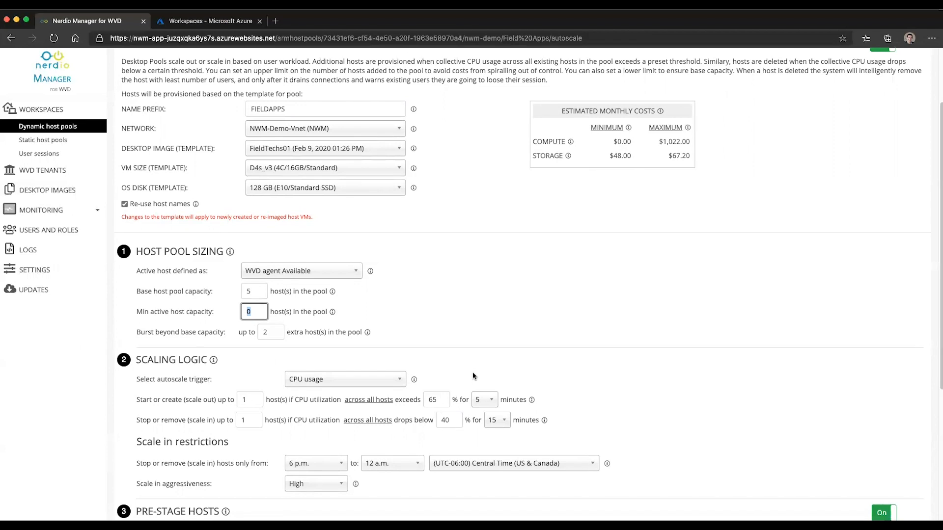
pyautogui.scroll(-3, 473, 377)
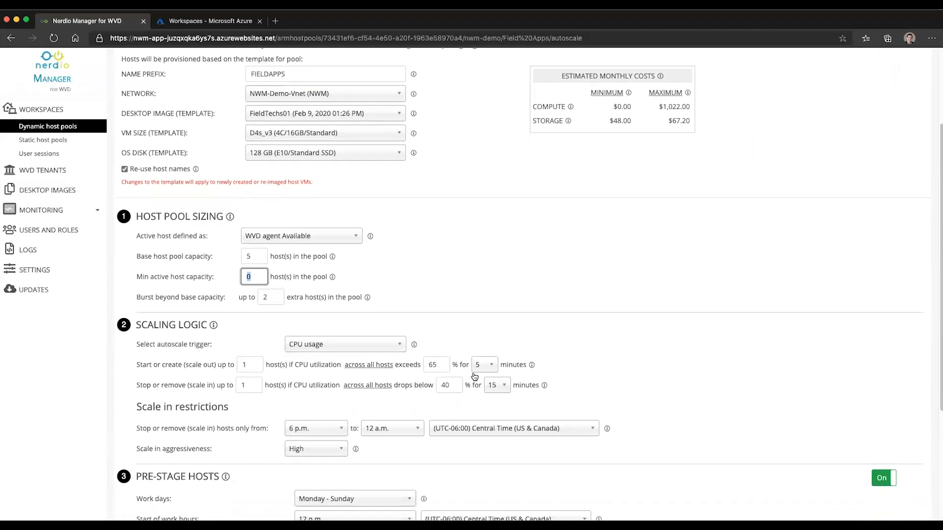
pyautogui.scroll(-1, 475, 377)
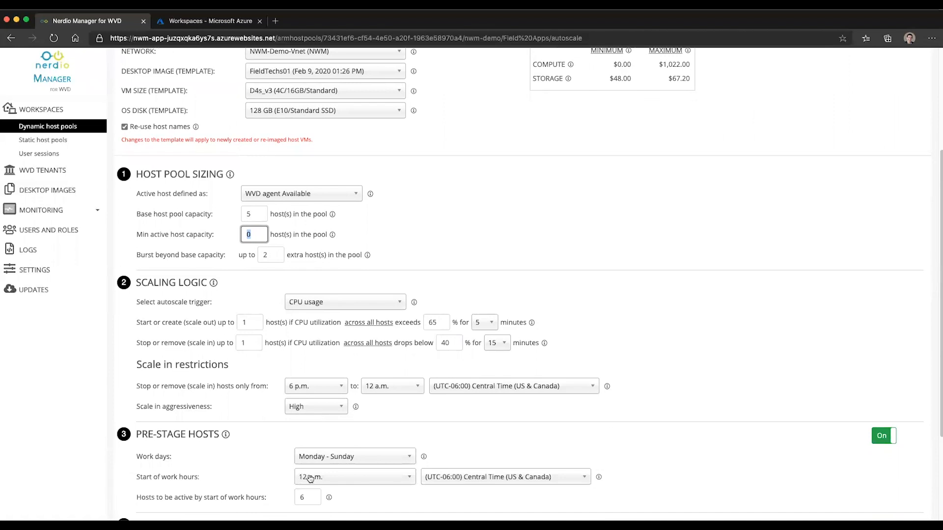
pyautogui.click(892, 434)
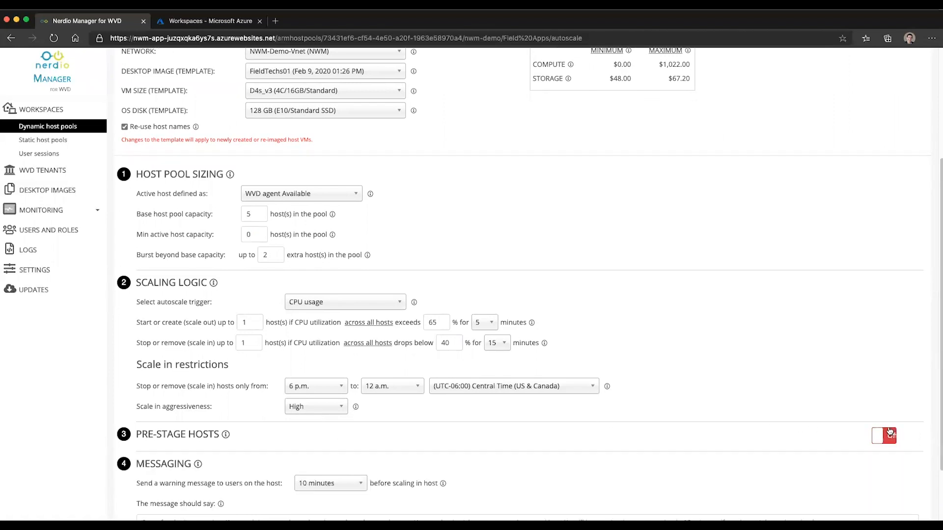
pyautogui.click(892, 435)
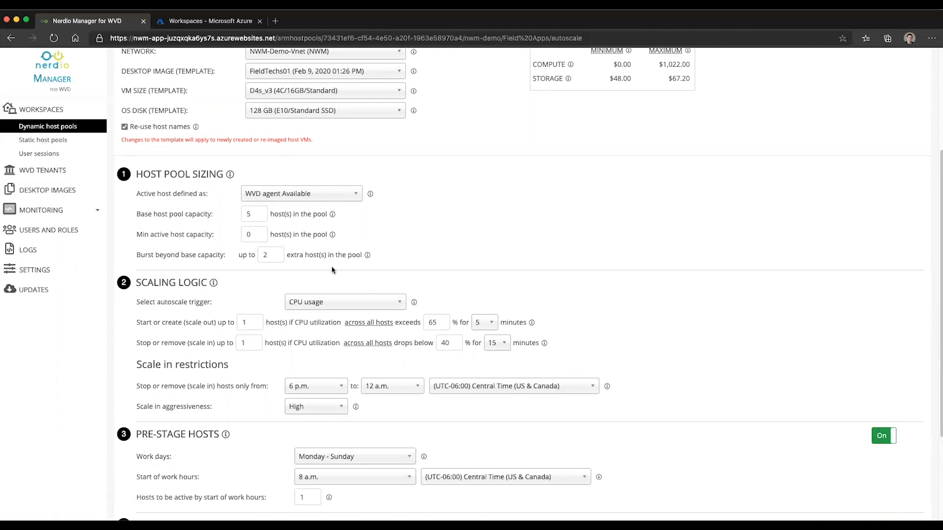
# Step: Review the base, minimum and burst host capacities together with the CPU scale-in threshold
pyautogui.scroll(-2, 332, 267)
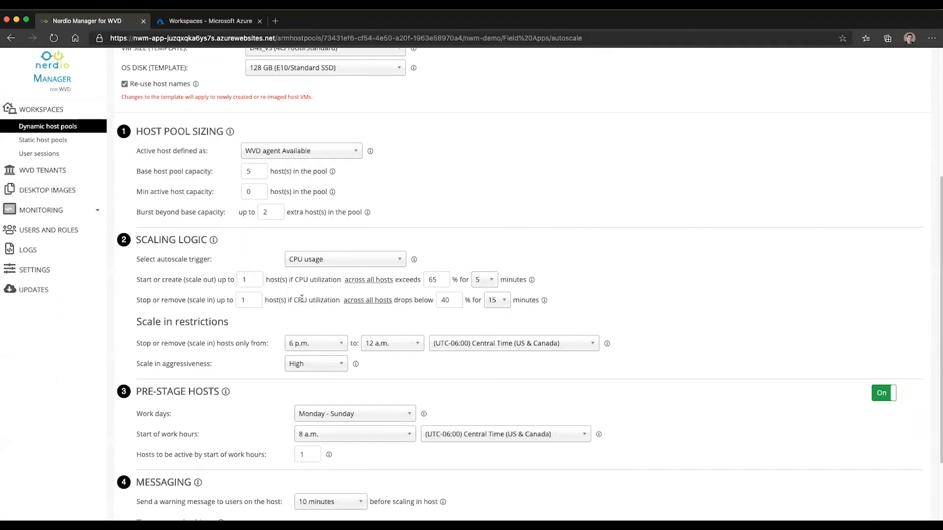
pyautogui.click(254, 175)
pyautogui.click(259, 193)
pyautogui.click(447, 299)
pyautogui.click(254, 173)
pyautogui.click(453, 302)
pyautogui.click(258, 212)
# Step: Set the pre-stage work days to Monday - Friday and the hosts active by start of work hours to 2
pyautogui.click(336, 421)
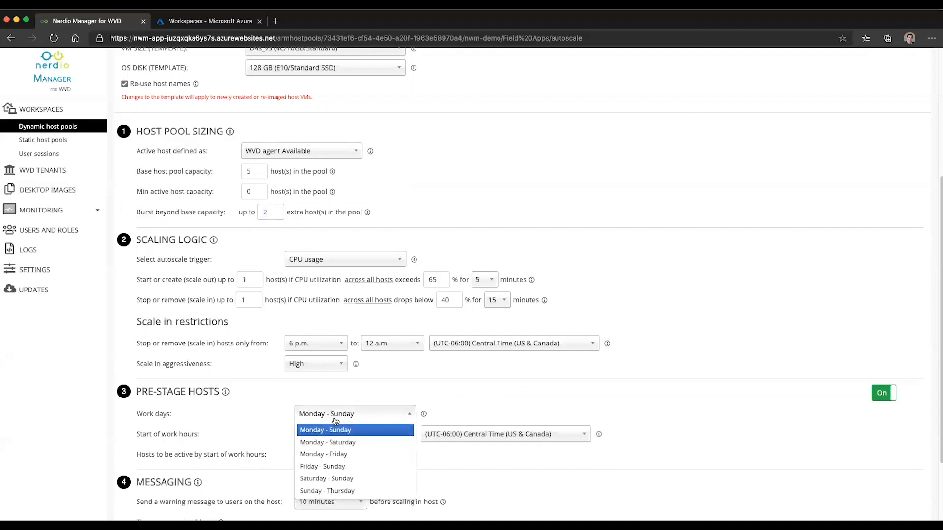
pyautogui.click(344, 457)
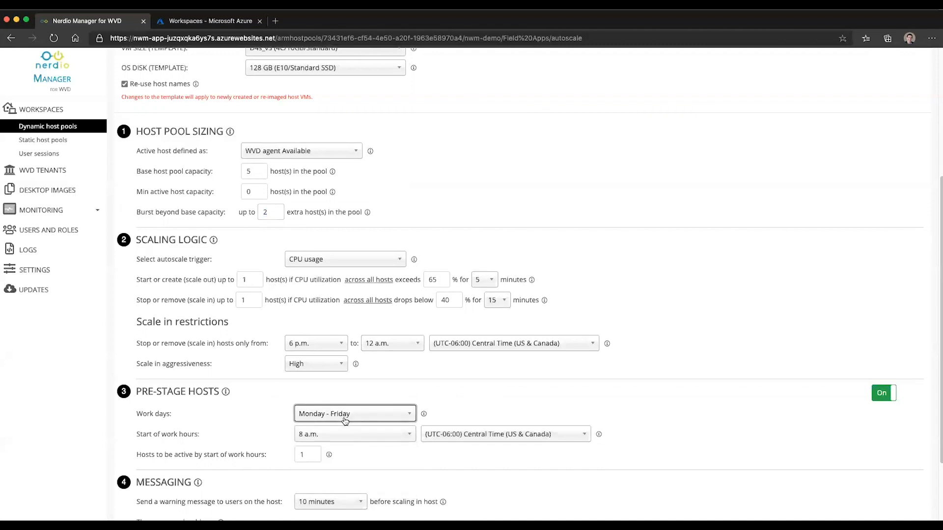
pyautogui.click(309, 456)
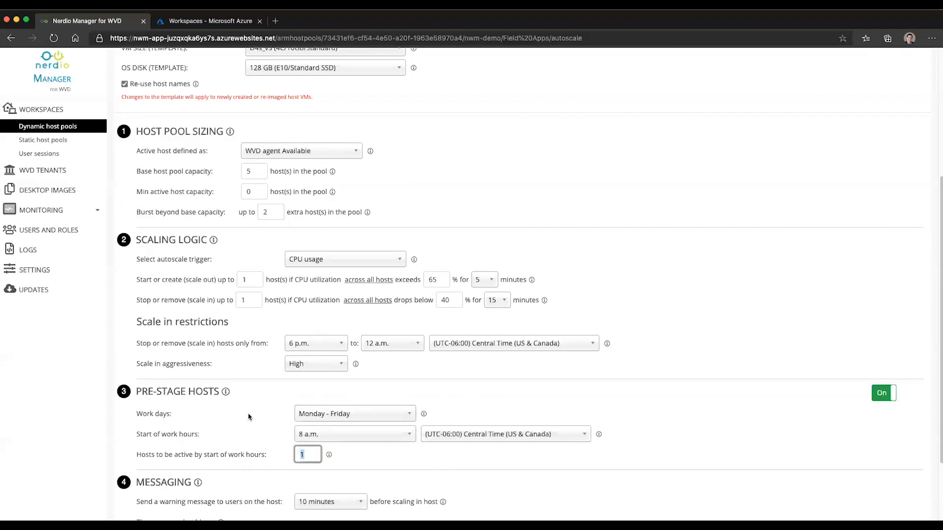
pyautogui.write('2')
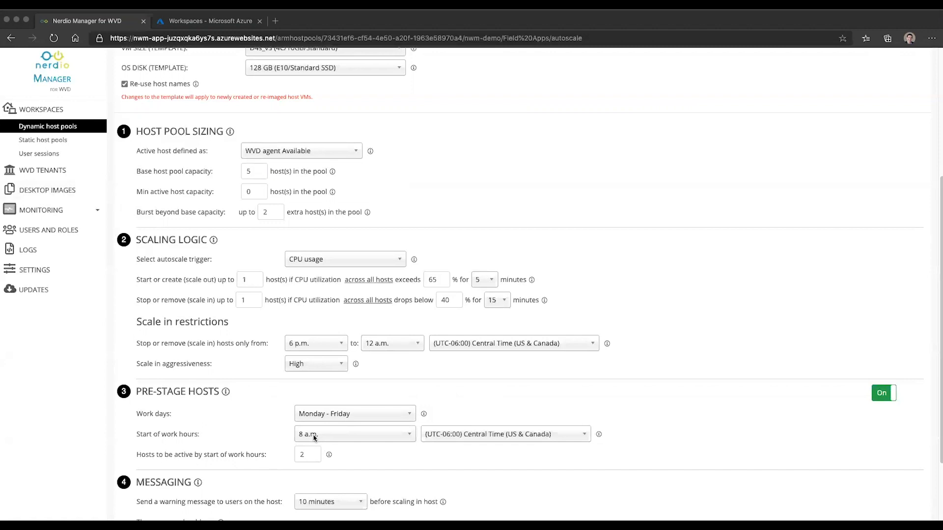
# Step: Check the minimum active host capacity and discard the auto-scale changes for Field Apps
pyautogui.doubleClick(253, 192)
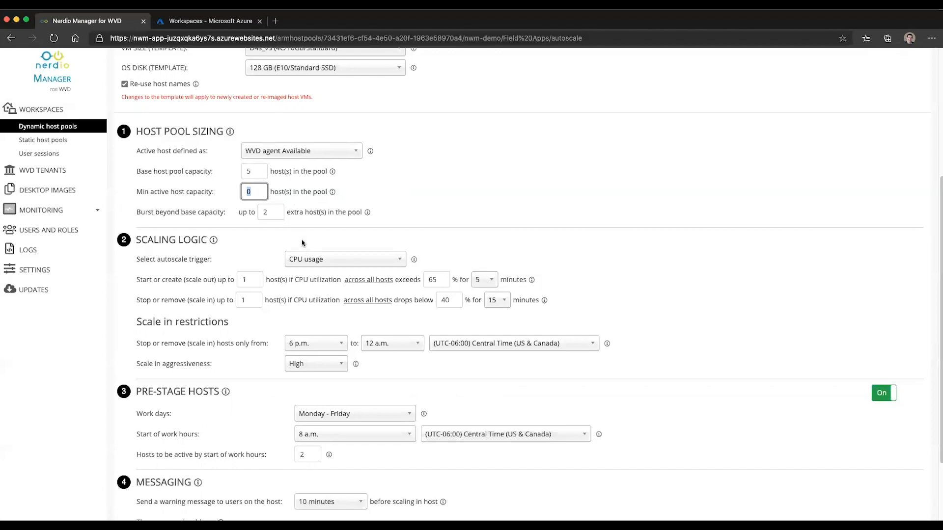
pyautogui.scroll(2, 305, 242)
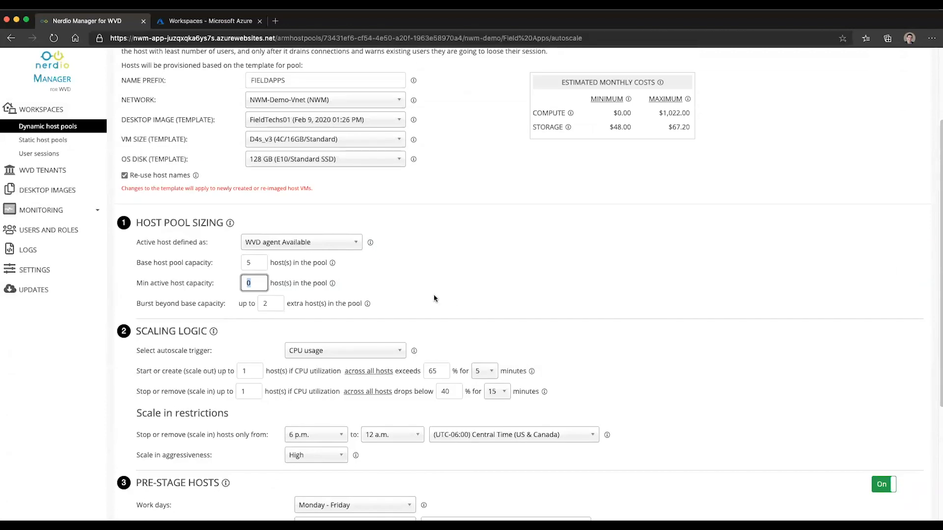
pyautogui.scroll(-4, 435, 300)
pyautogui.click(875, 497)
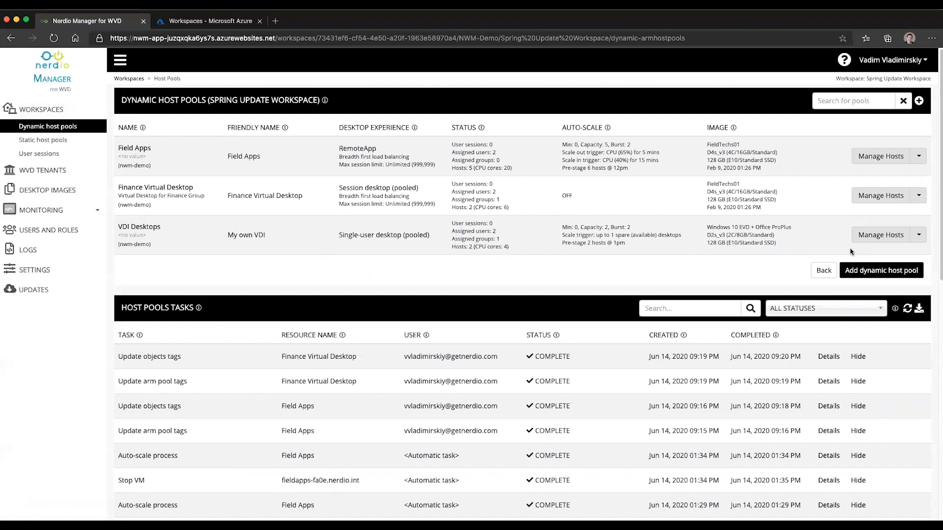
# Step: Open the auto-scale settings of the VDI Desktops host pool and bring its sizing and scaling sections into view
pyautogui.click(923, 239)
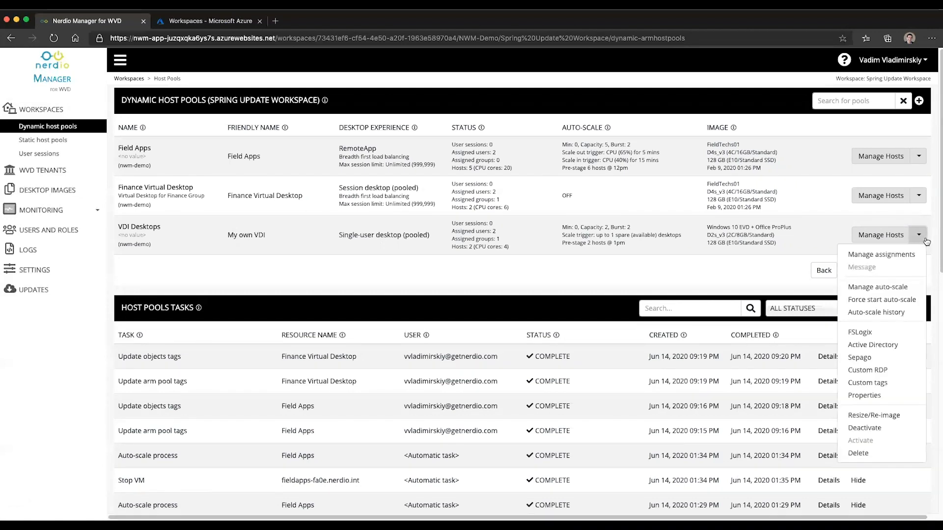
pyautogui.click(892, 288)
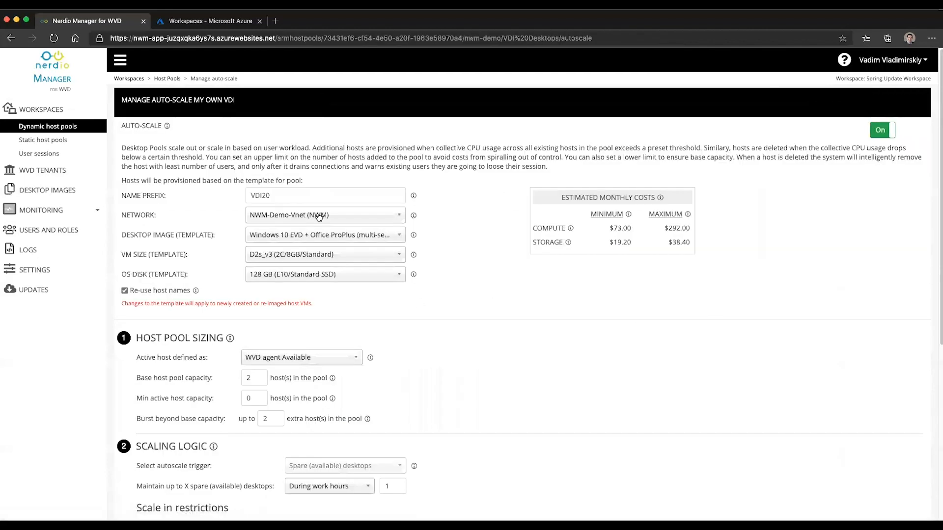
pyautogui.scroll(-1, 297, 221)
pyautogui.scroll(-5, 297, 220)
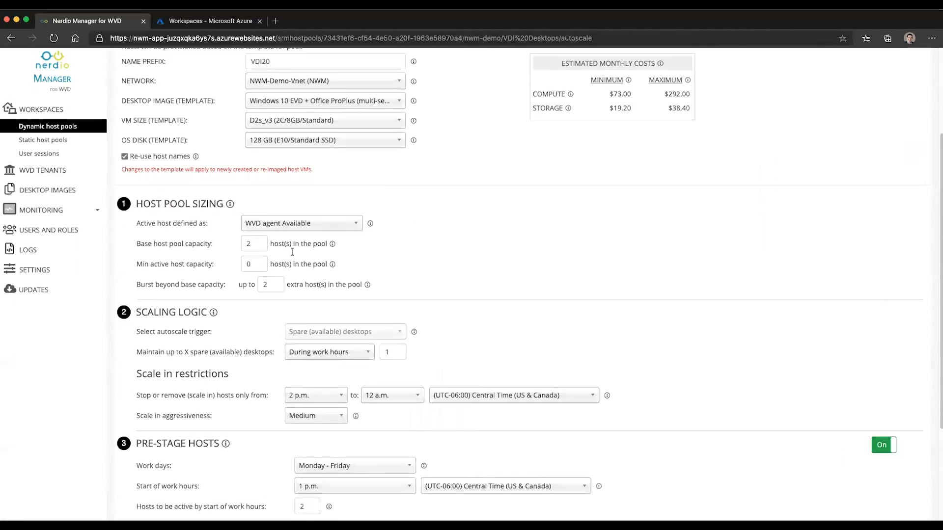
# Step: Set the pool's spare available desktops to be maintained Always
pyautogui.doubleClick(250, 264)
pyautogui.moveTo(137, 353); pyautogui.dragTo(263, 352)
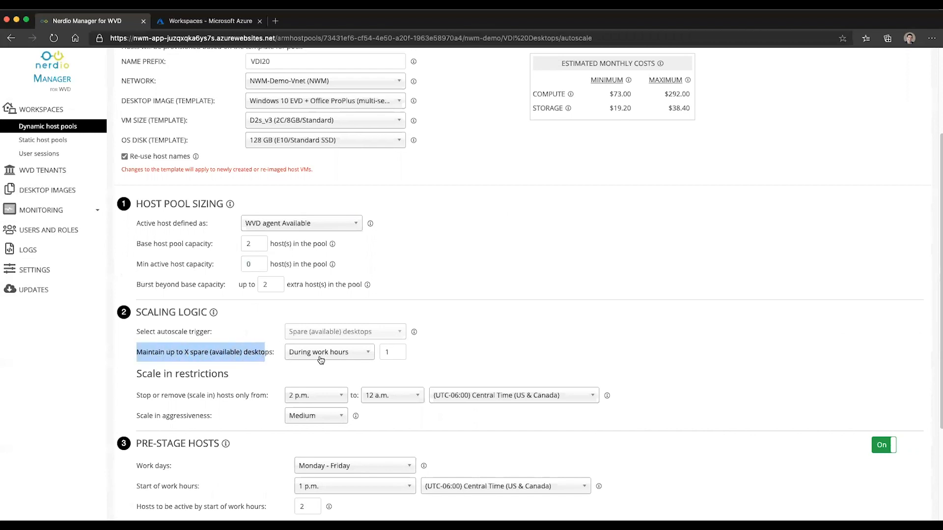
pyautogui.click(353, 352)
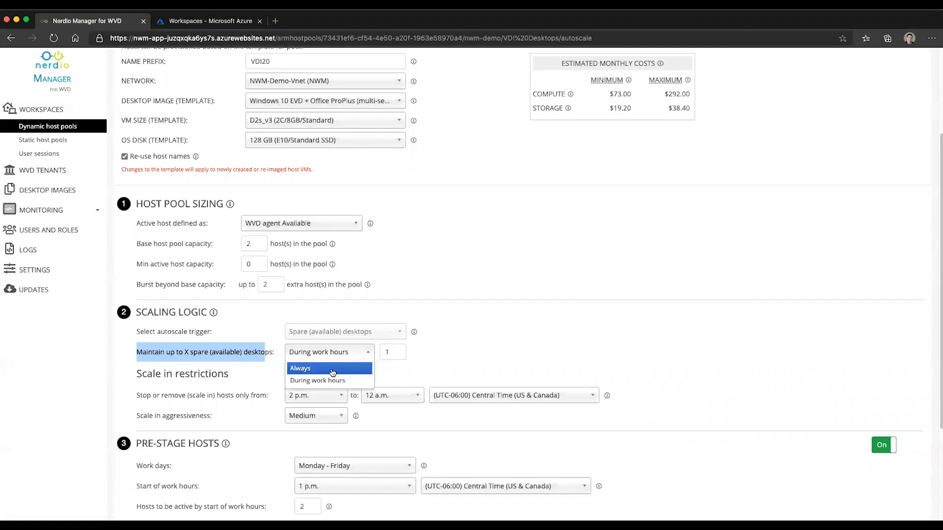
pyautogui.click(315, 371)
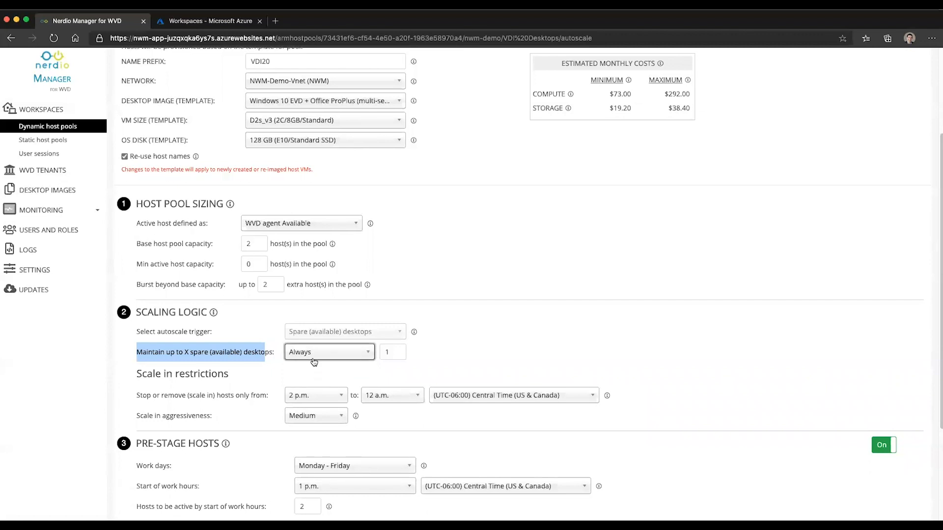
# Step: Compare the spare desktop schedule and count with the minimum active host capacity
pyautogui.doubleClick(392, 352)
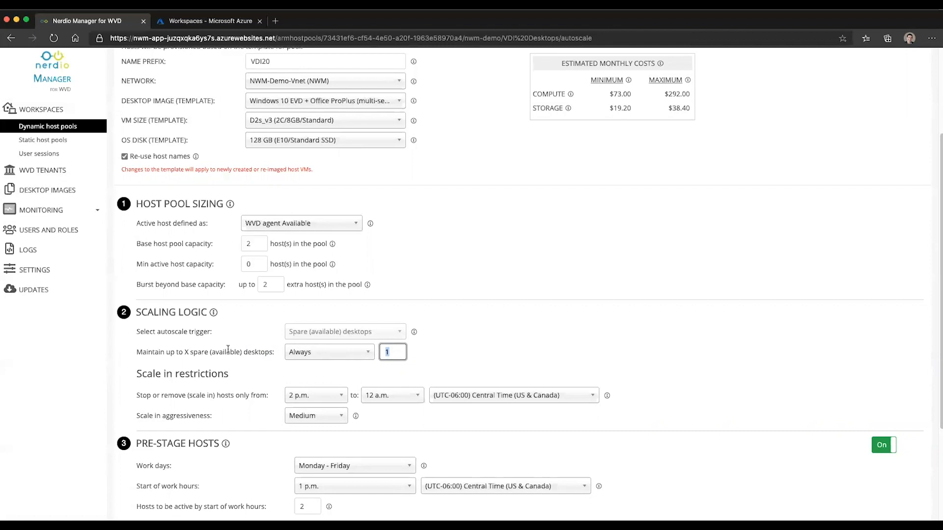
pyautogui.doubleClick(253, 265)
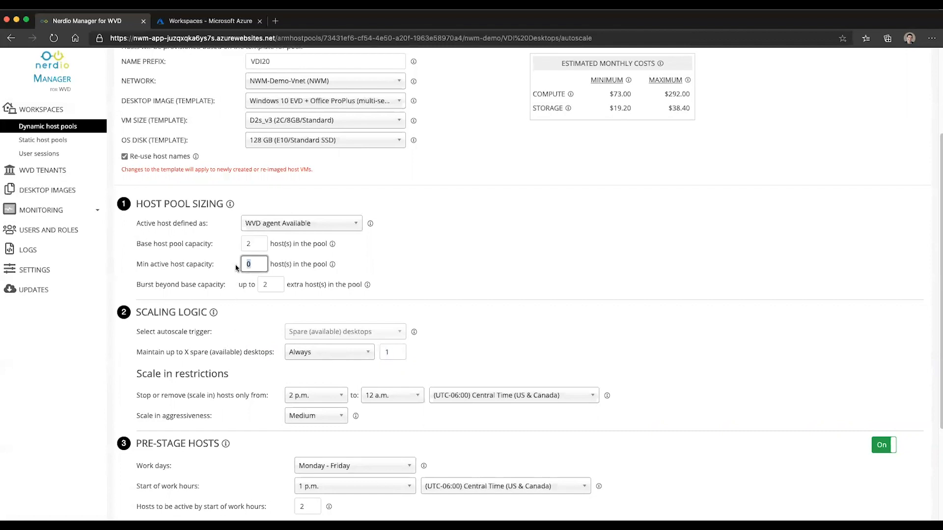
pyautogui.click(308, 355)
pyautogui.click(308, 355)
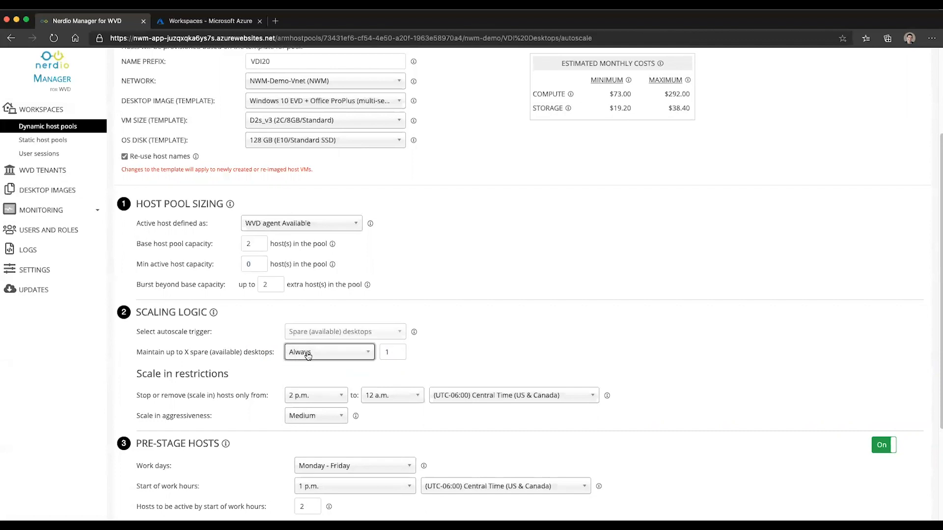
pyautogui.doubleClick(383, 352)
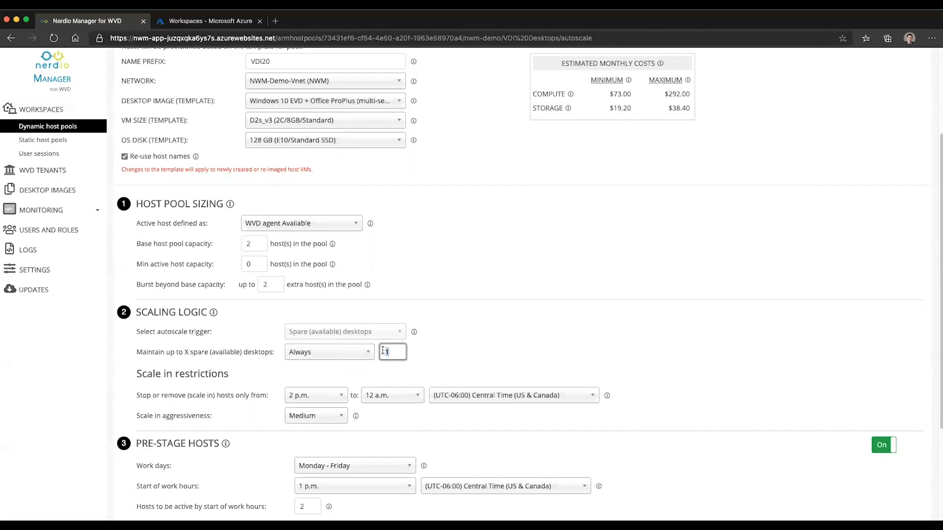
pyautogui.doubleClick(260, 266)
pyautogui.click(385, 355)
pyautogui.moveTo(390, 354); pyautogui.dragTo(379, 355)
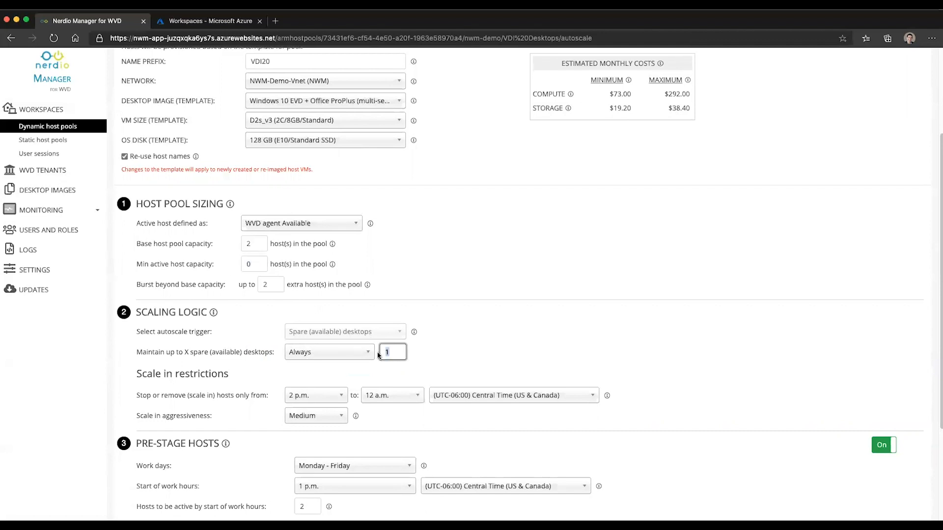
pyautogui.click(338, 354)
pyautogui.click(339, 354)
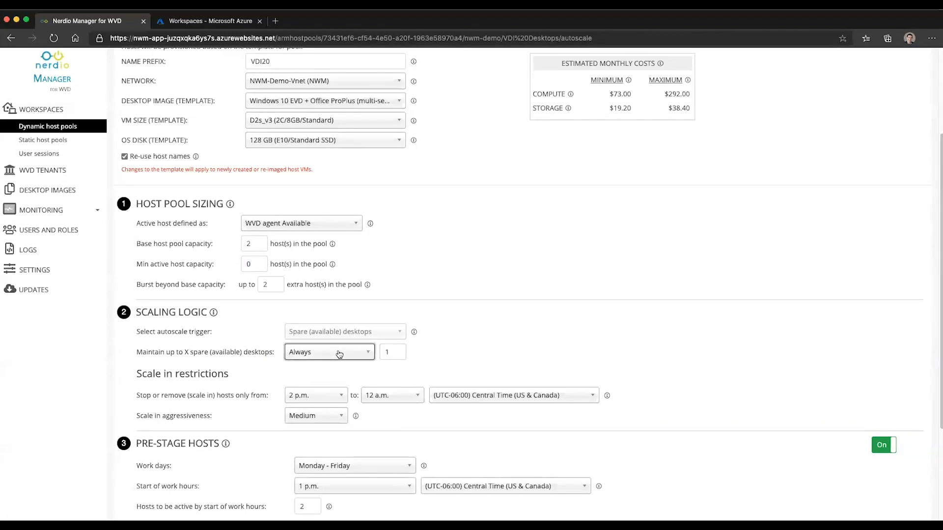
# Step: Switch the spare available desktops setting to During work hours
pyautogui.click(244, 268)
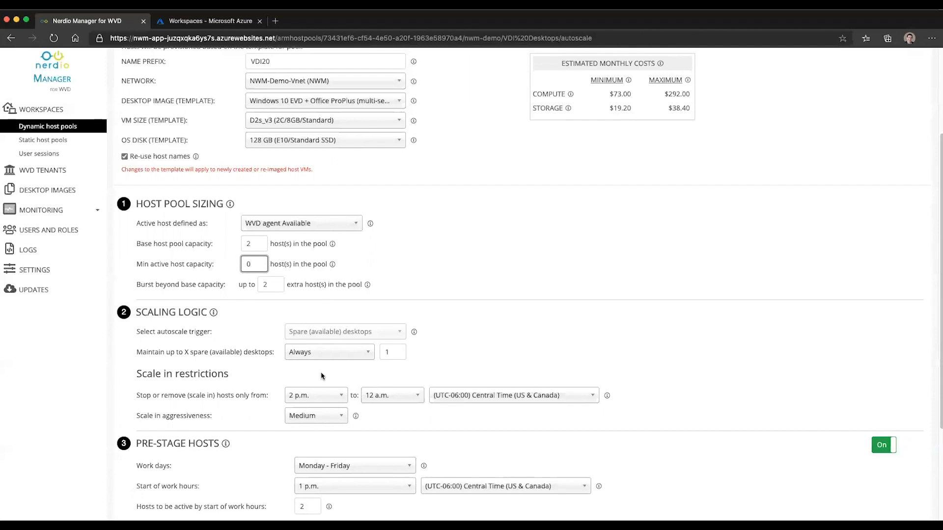
pyautogui.click(314, 353)
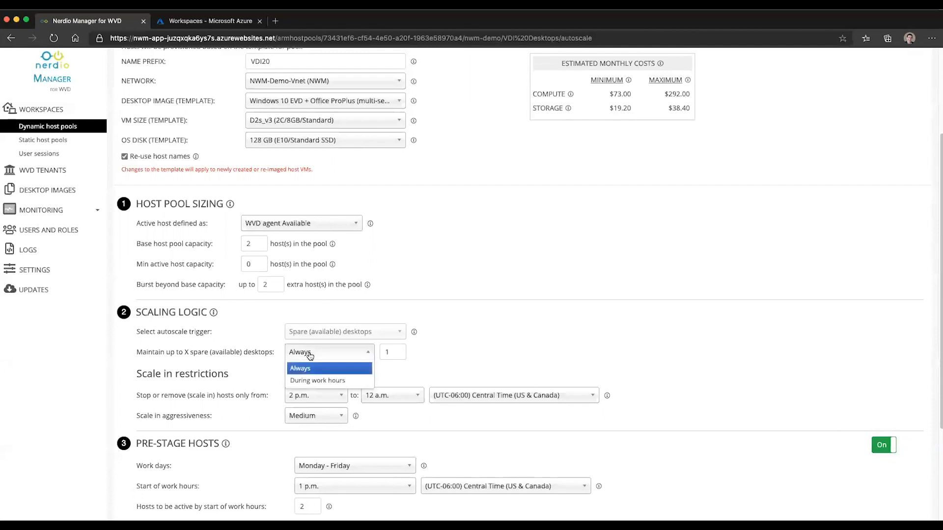
pyautogui.click(312, 381)
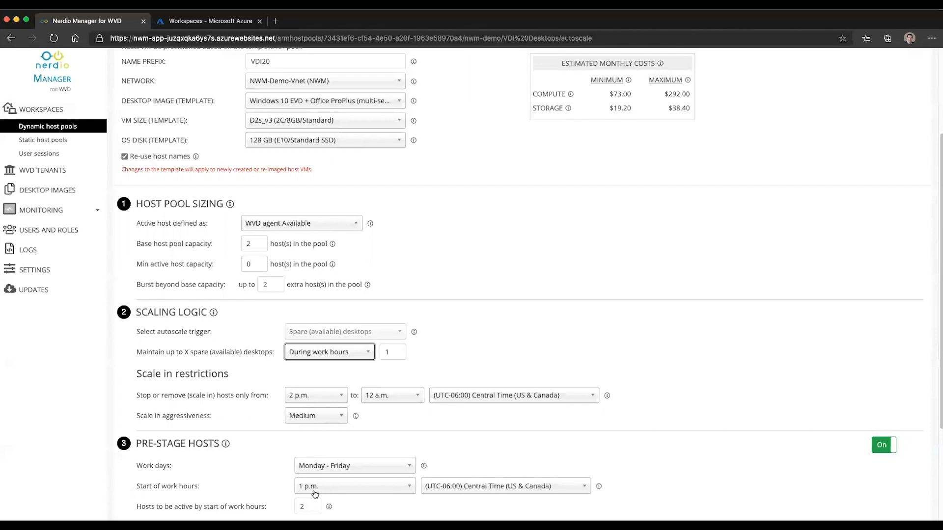
# Step: Set the start of work hours for pre-staging the VDI Desktops hosts to 8 a.m
pyautogui.scroll(-3, 339, 457)
pyautogui.click(328, 347)
pyautogui.write('8')
pyautogui.click(313, 381)
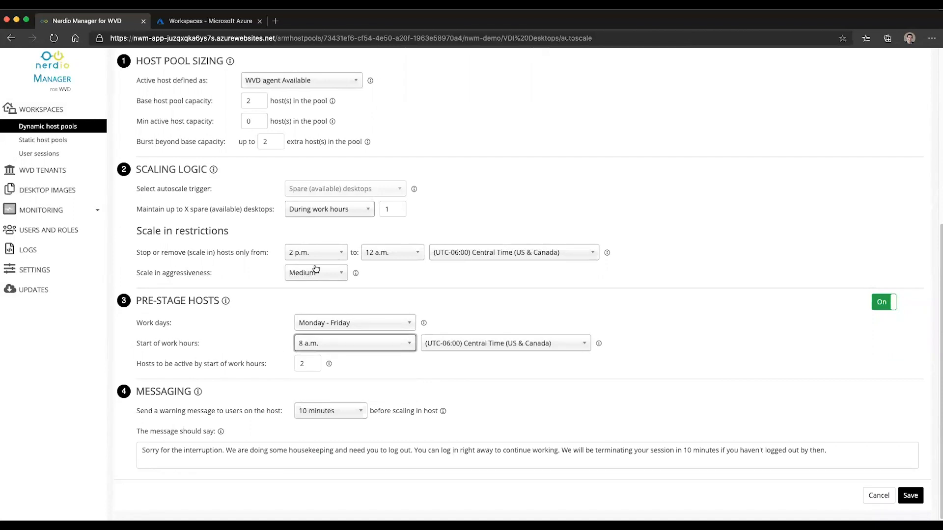
# Step: Set the scale-in restriction for VDI Desktops to start from 6 p.m
pyautogui.click(309, 249)
pyautogui.click(422, 291)
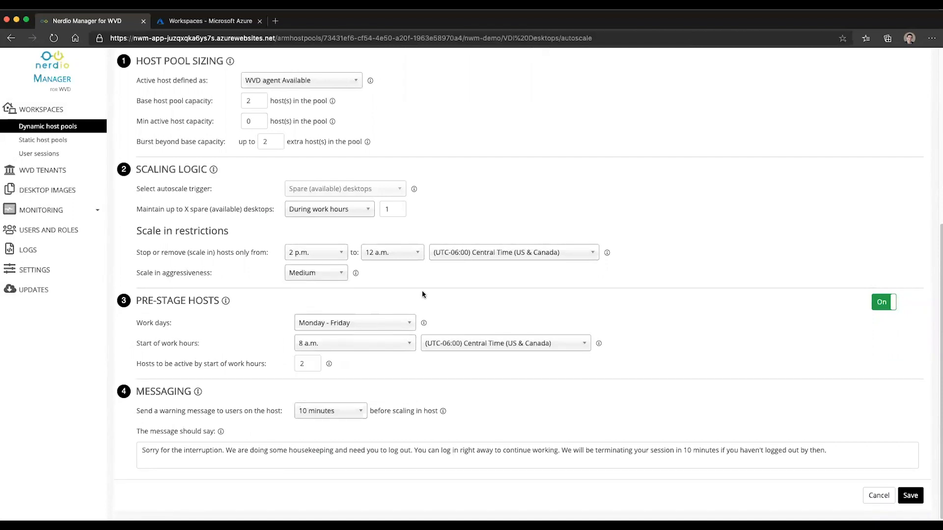
pyautogui.doubleClick(305, 361)
pyautogui.click(313, 254)
pyautogui.write('6')
pyautogui.click(300, 300)
pyautogui.doubleClick(387, 209)
pyautogui.doubleClick(250, 121)
pyautogui.doubleClick(389, 209)
pyautogui.scroll(5, 337, 212)
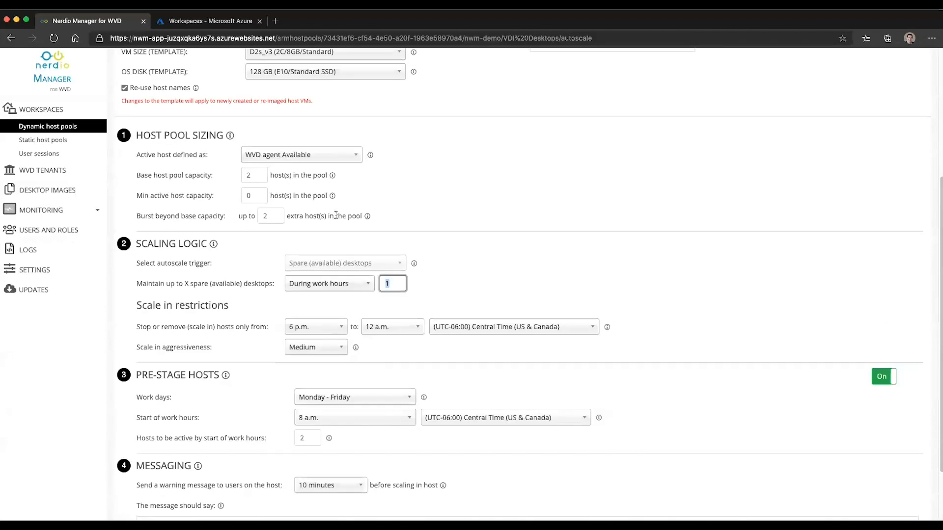